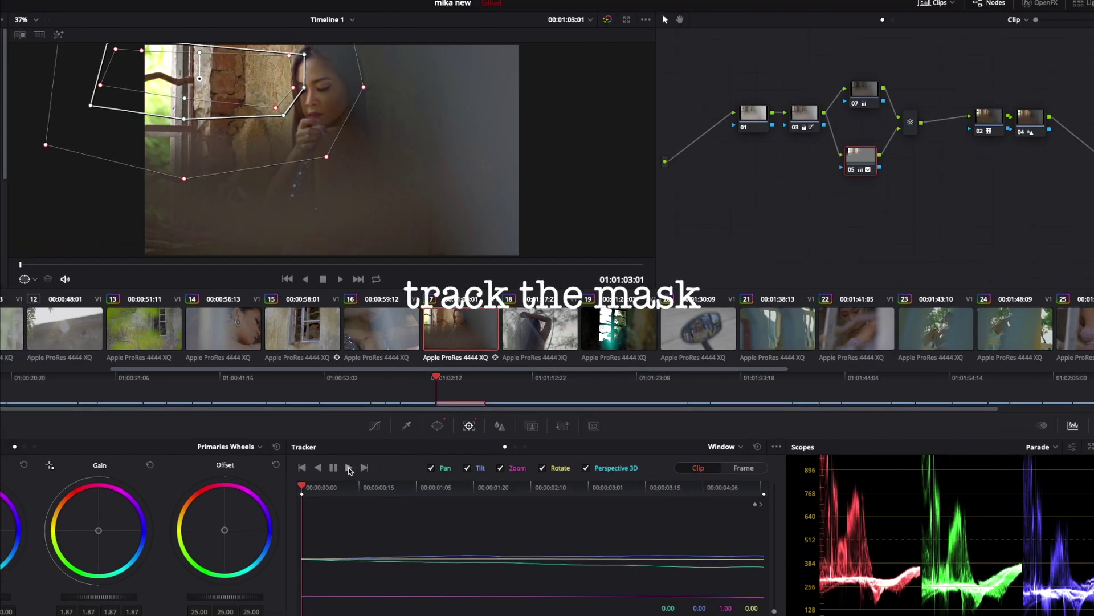
pyautogui.click(348, 469)
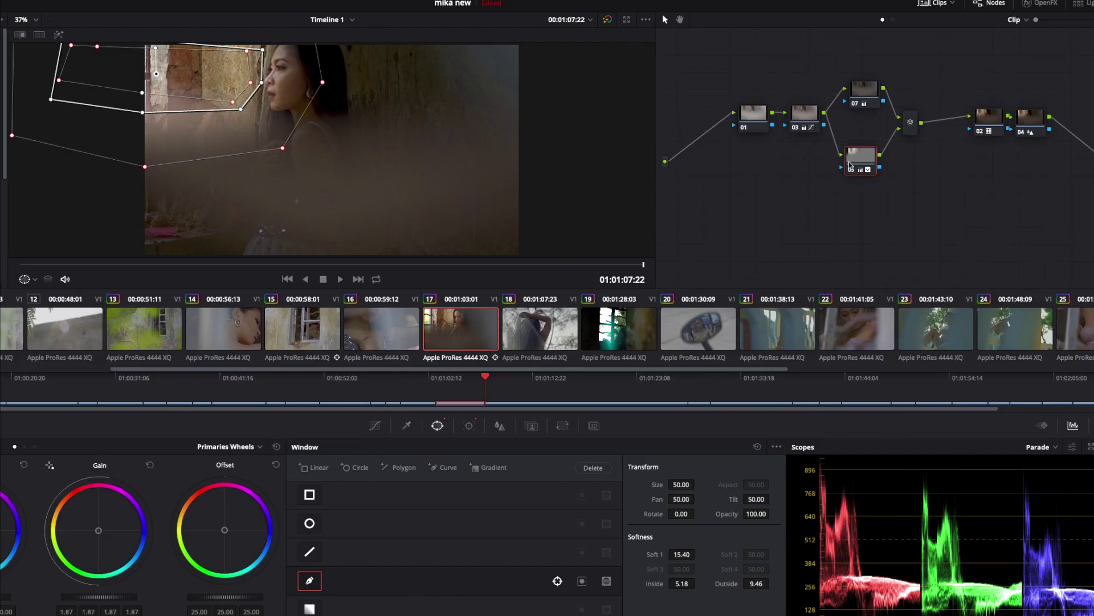
pyautogui.click(852, 171)
pyautogui.click(852, 170)
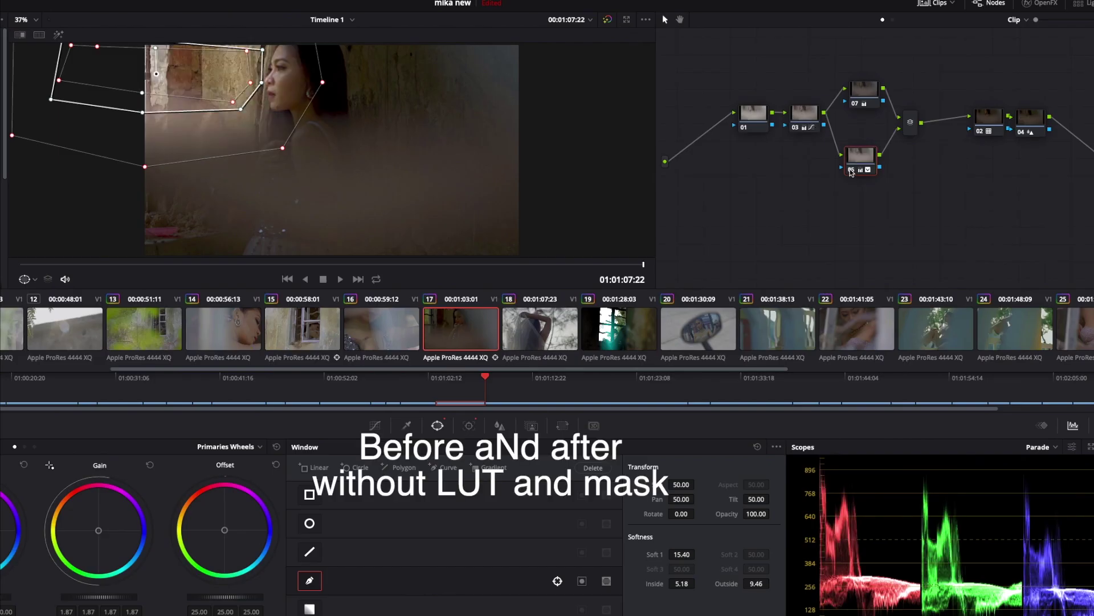
pyautogui.click(851, 171)
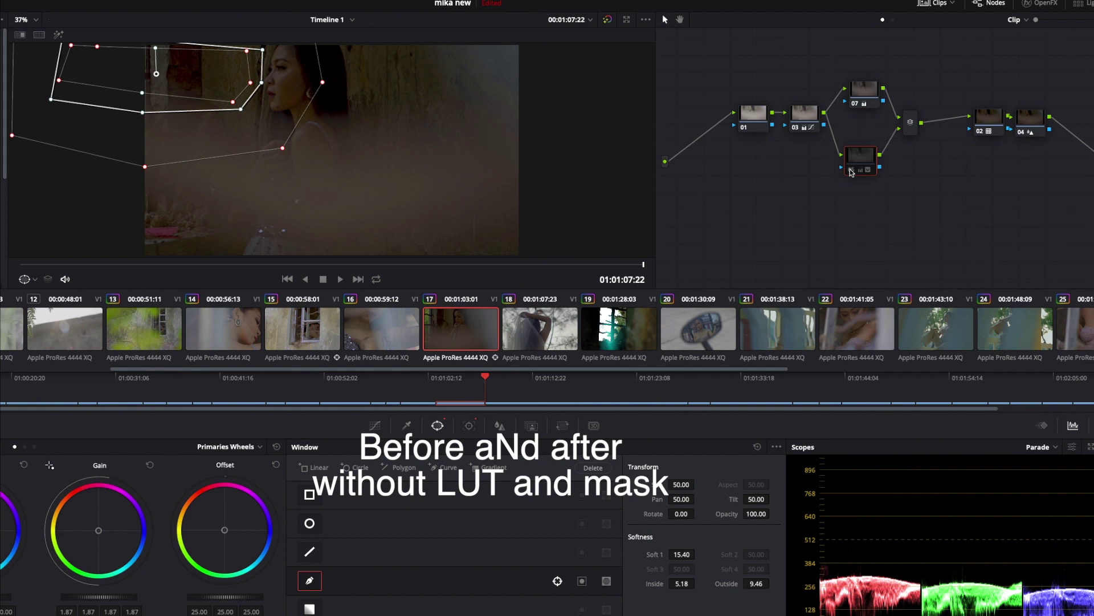
pyautogui.click(851, 172)
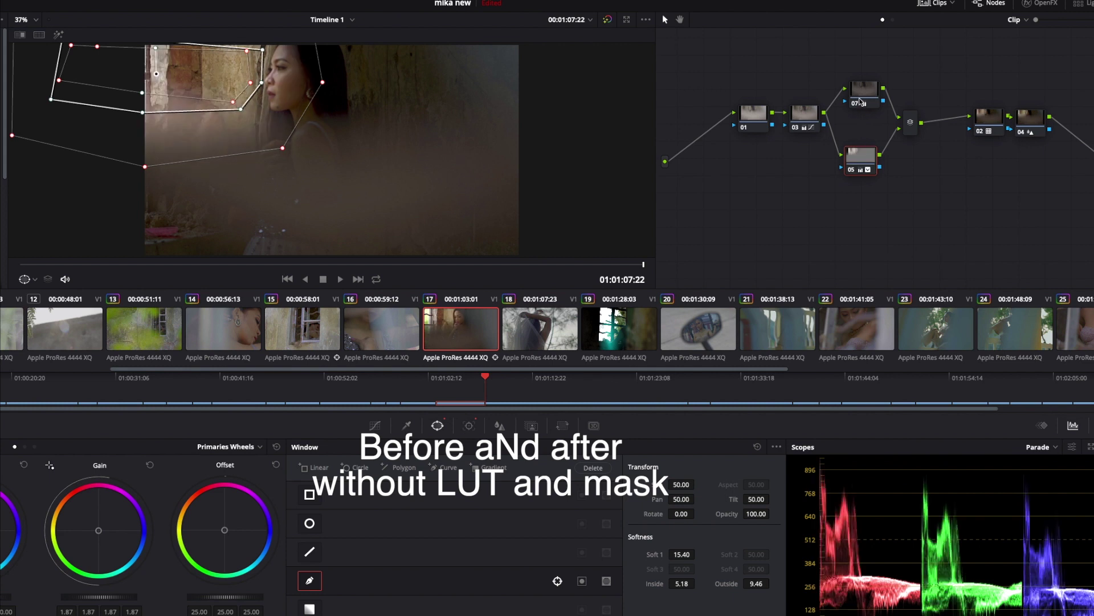
pyautogui.click(864, 104)
pyautogui.click(857, 110)
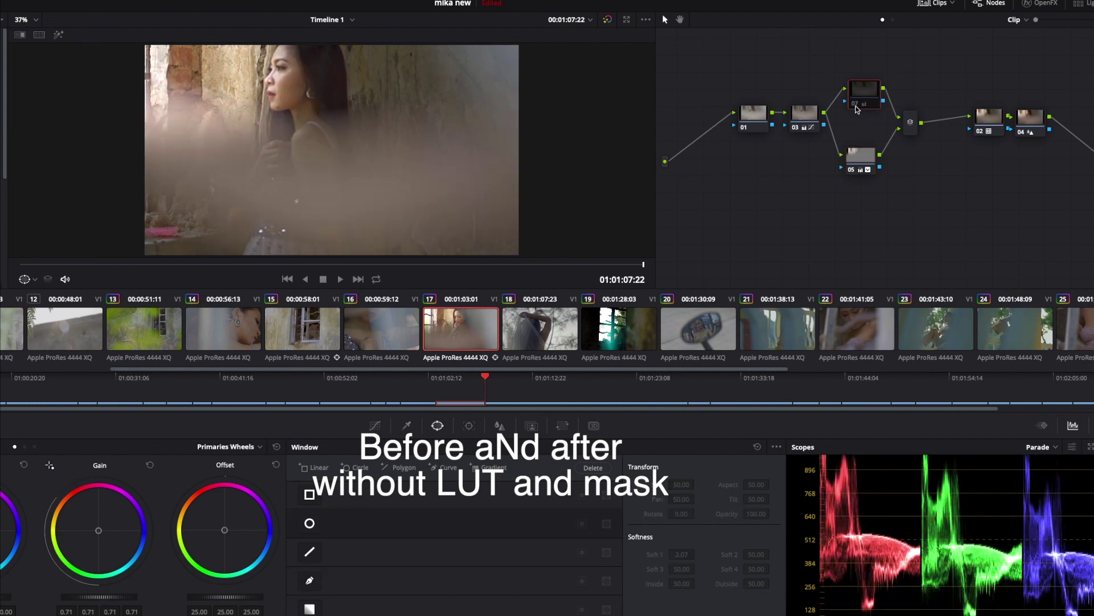
pyautogui.click(857, 110)
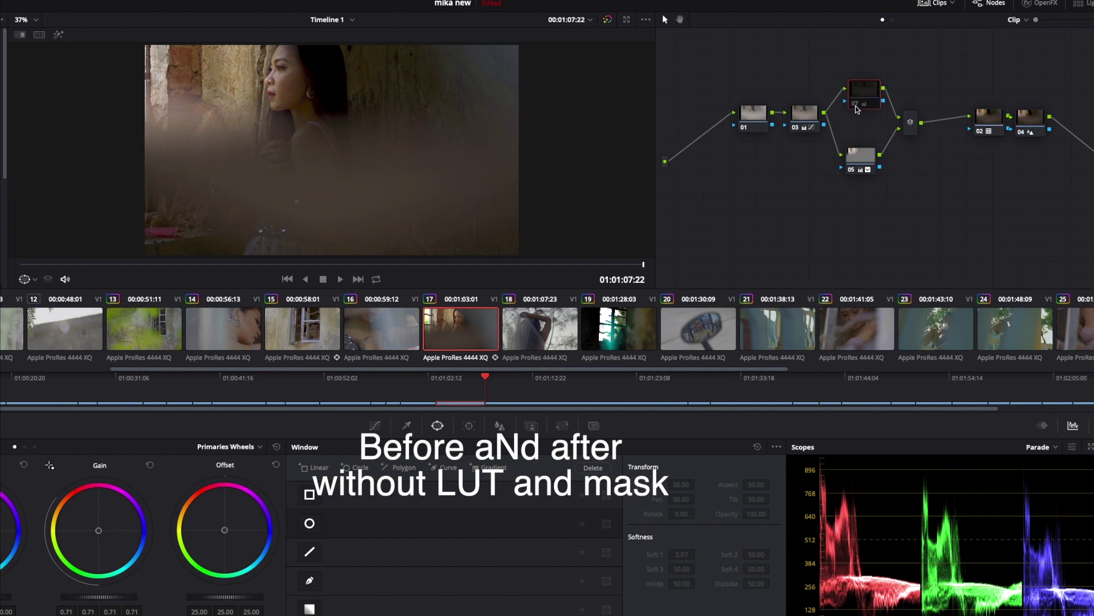
pyautogui.click(857, 109)
pyautogui.click(858, 109)
pyautogui.click(852, 170)
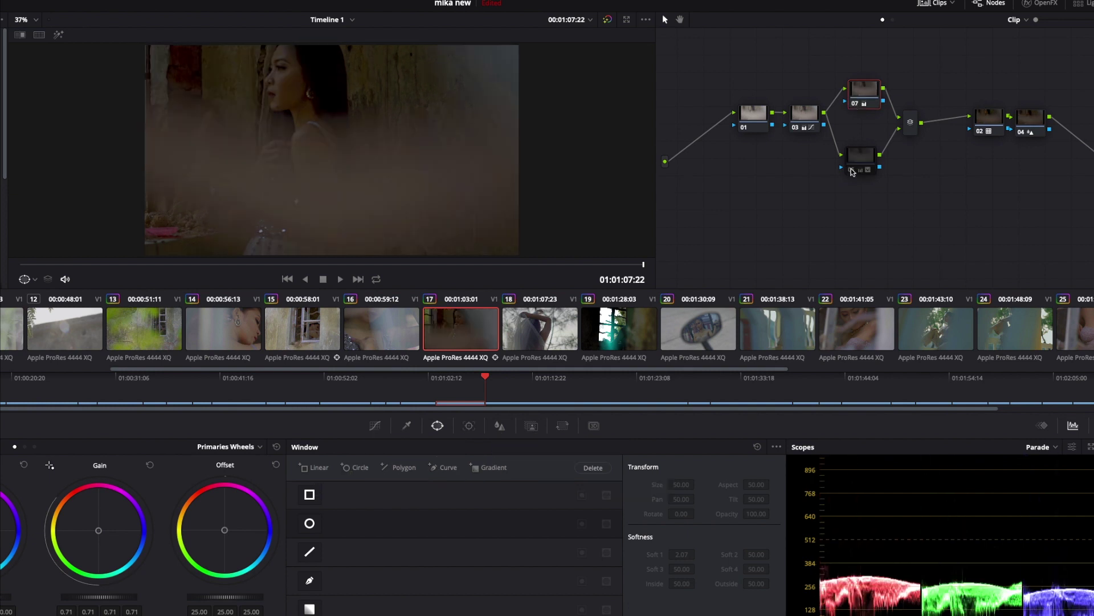
pyautogui.click(853, 170)
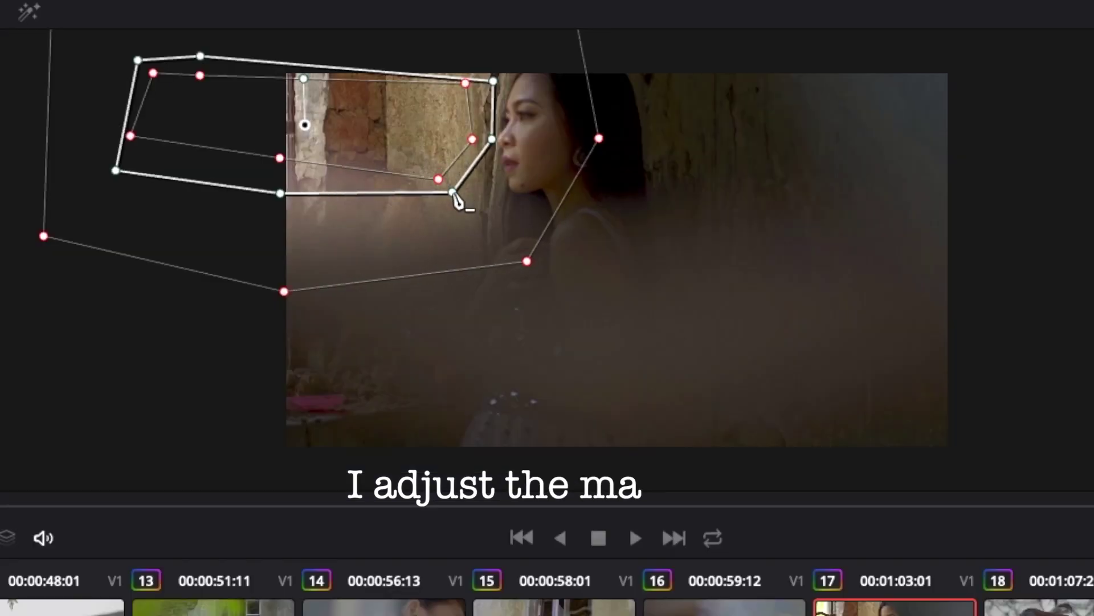
# - Drag the polygon mask's corners and soft edge to fit the brick wall, extending it toward her shoulder
pyautogui.moveTo(252, 118); pyautogui.dragTo(255, 141)
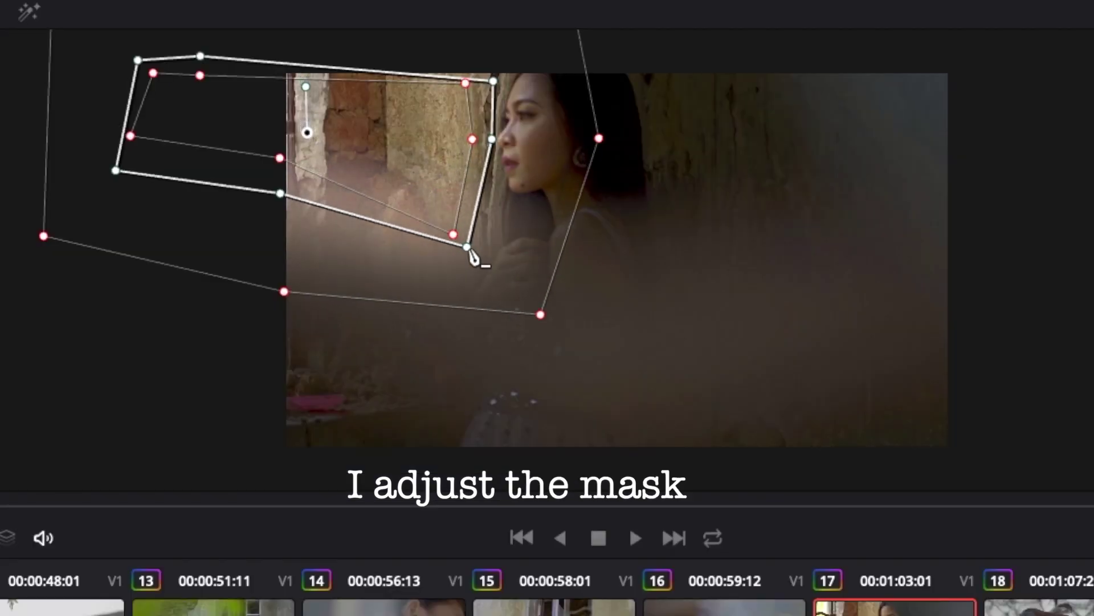
pyautogui.moveTo(467, 248); pyautogui.dragTo(454, 245)
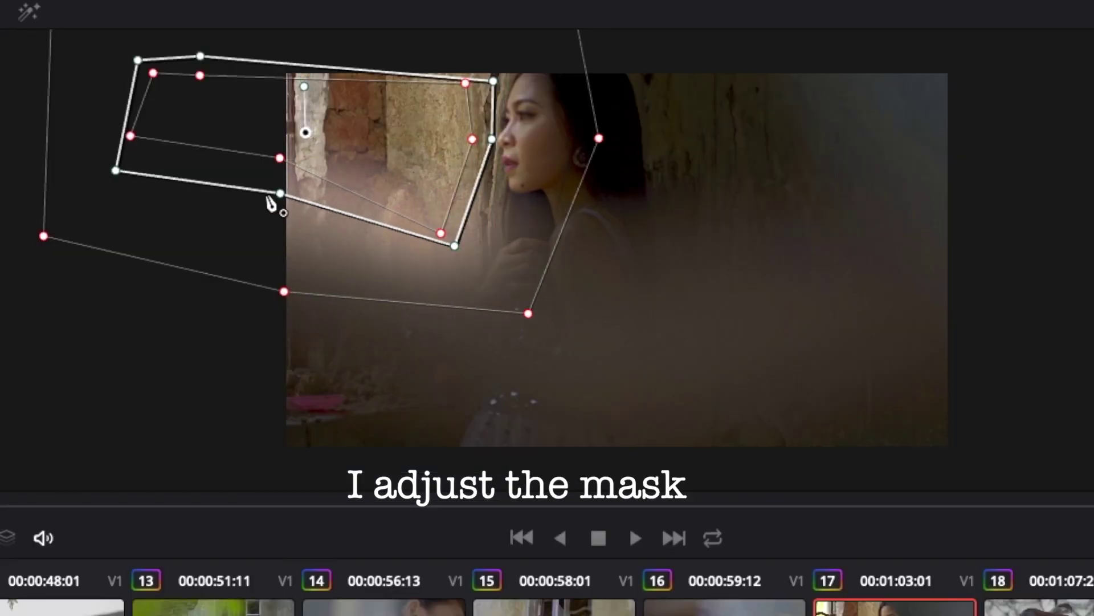
pyautogui.moveTo(277, 195); pyautogui.dragTo(289, 221)
pyautogui.moveTo(492, 136)
pyautogui.mouseDown()
pyautogui.moveTo(547, 228)
pyautogui.moveTo(521, 231)
pyautogui.mouseUp()
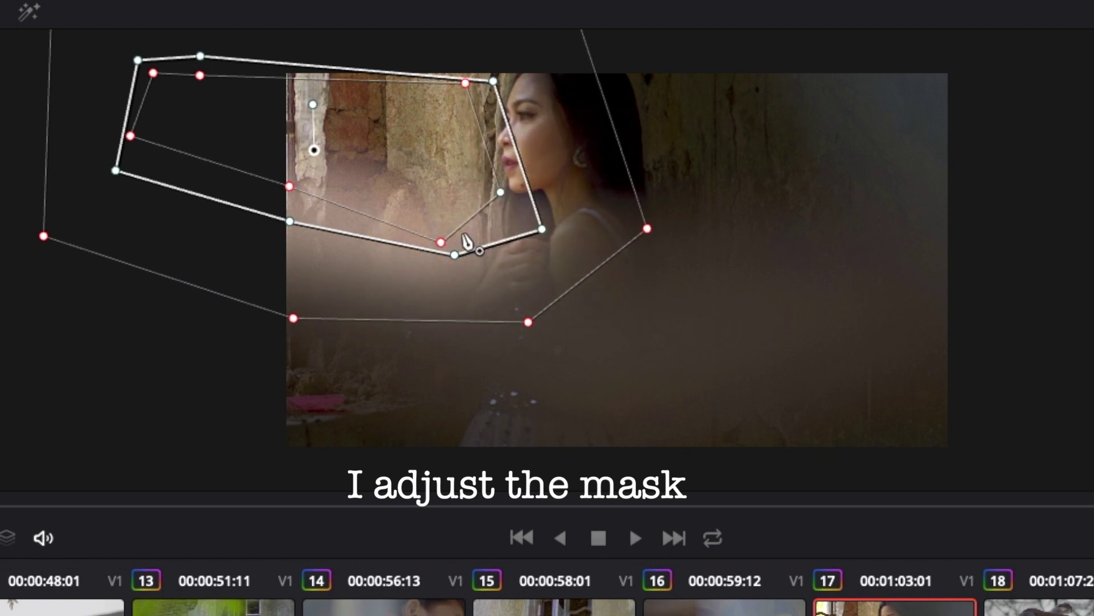